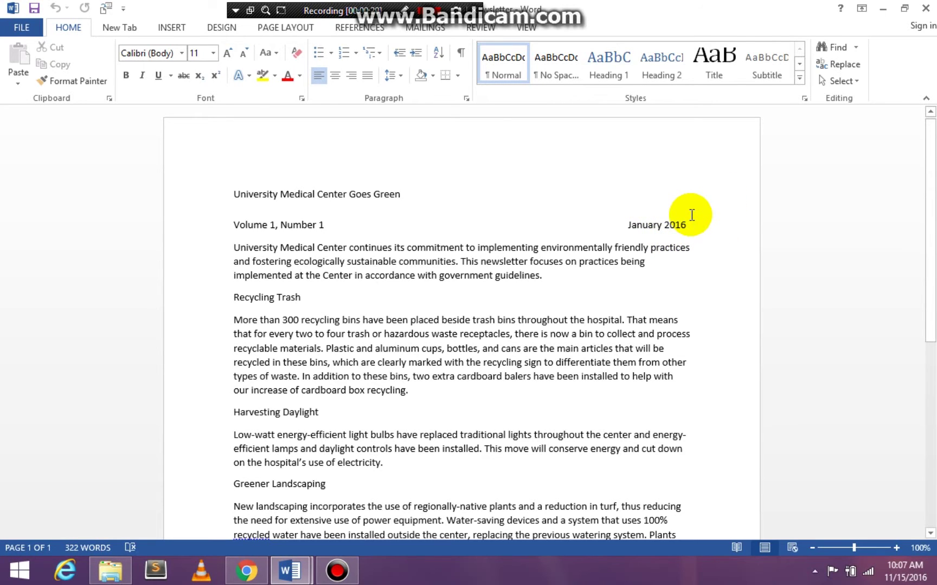
Add blank lines below the 'Volume 1, Number 1 / January 2016' line
key("Return")
key("Return")
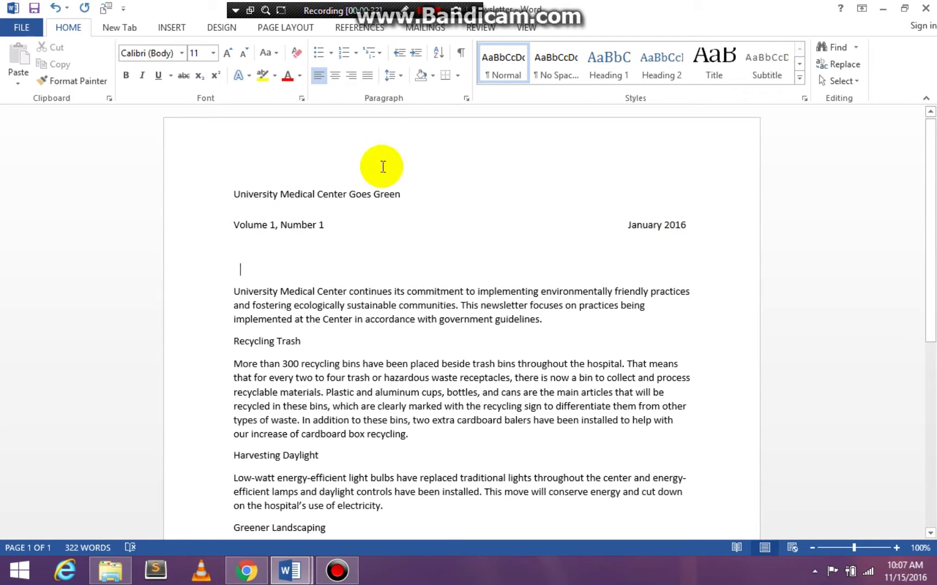
Launch the Step-by-Step Mail Merge Wizard for Letters and advance to the recipient-selection step
left_click(422, 29)
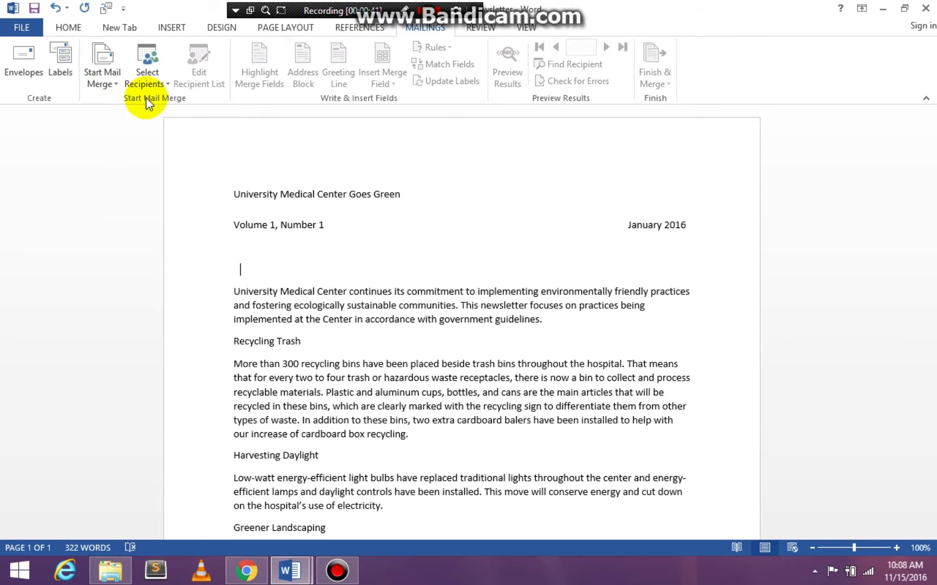
left_click(109, 85)
left_click(129, 207)
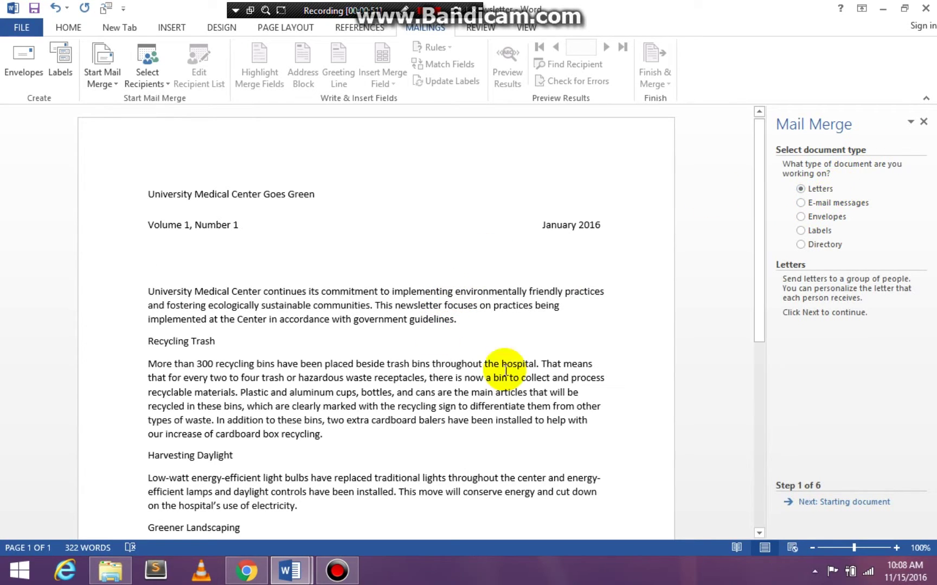
left_click(813, 503)
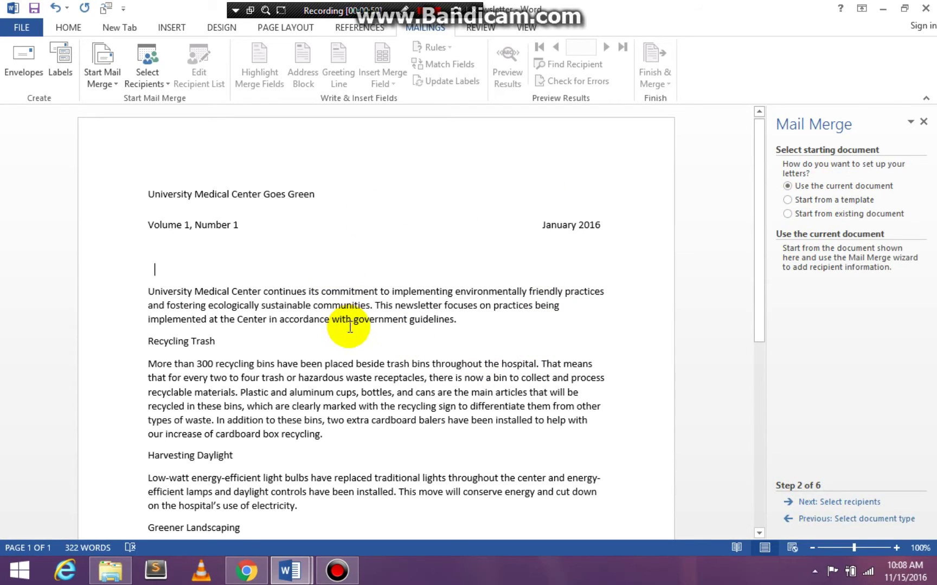
left_click(815, 503)
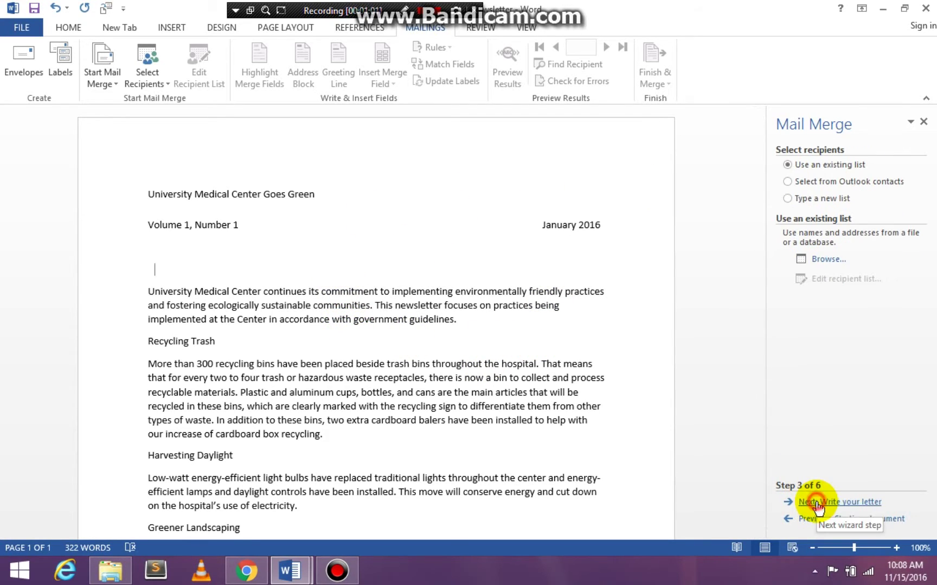
Load w03B_Addresses from the Downloads folder as the recipient list
left_click(827, 261)
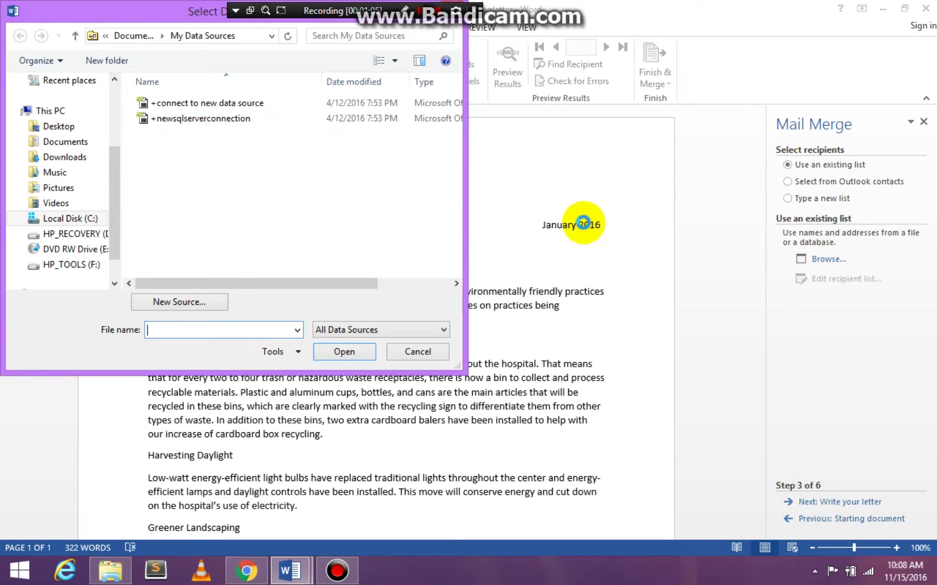
left_click(65, 158)
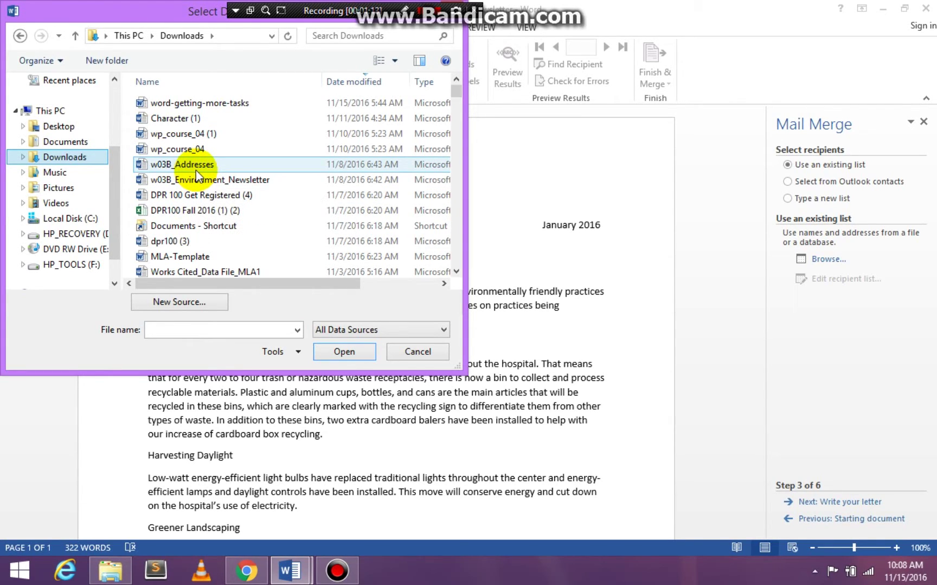
left_click(196, 169)
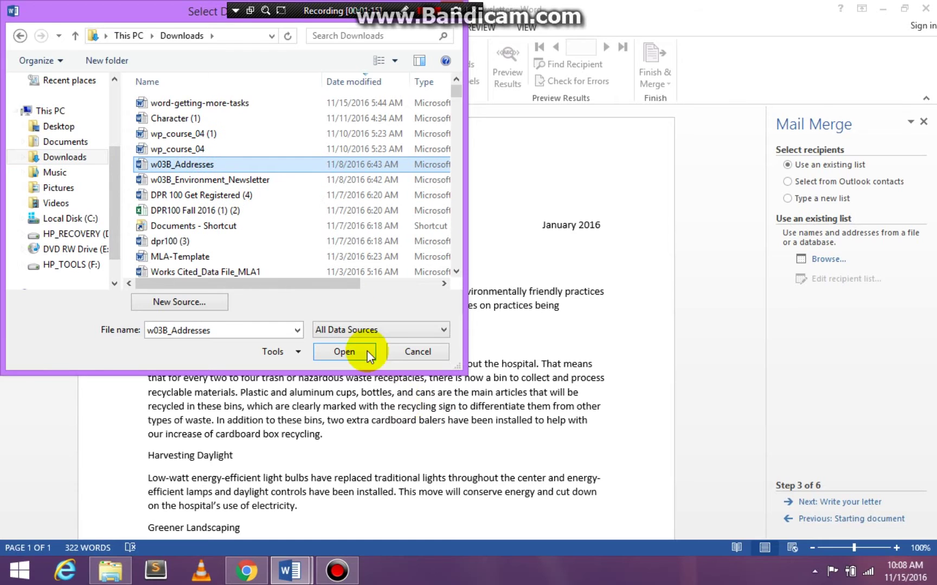
left_click(346, 352)
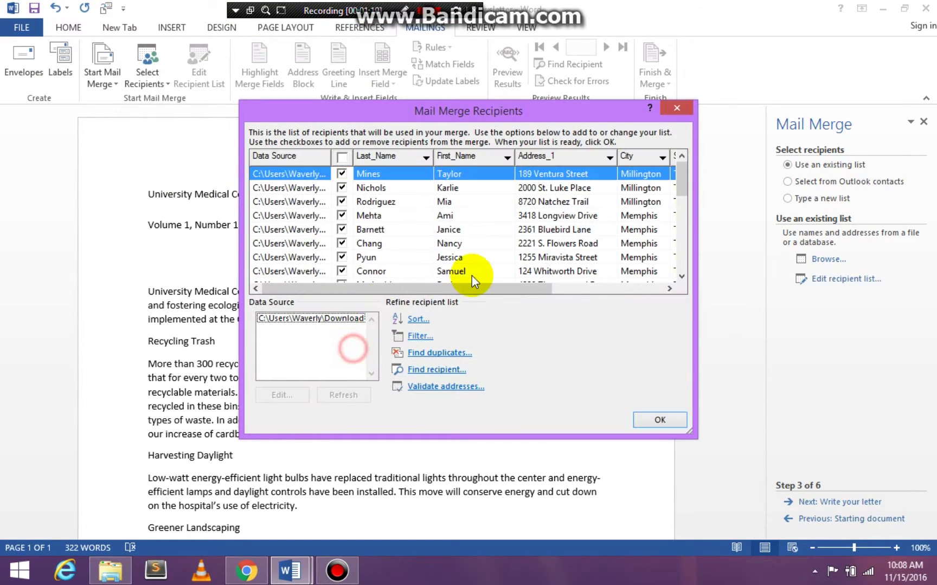
Sort the recipients ascending by Last_Name
left_click(426, 159)
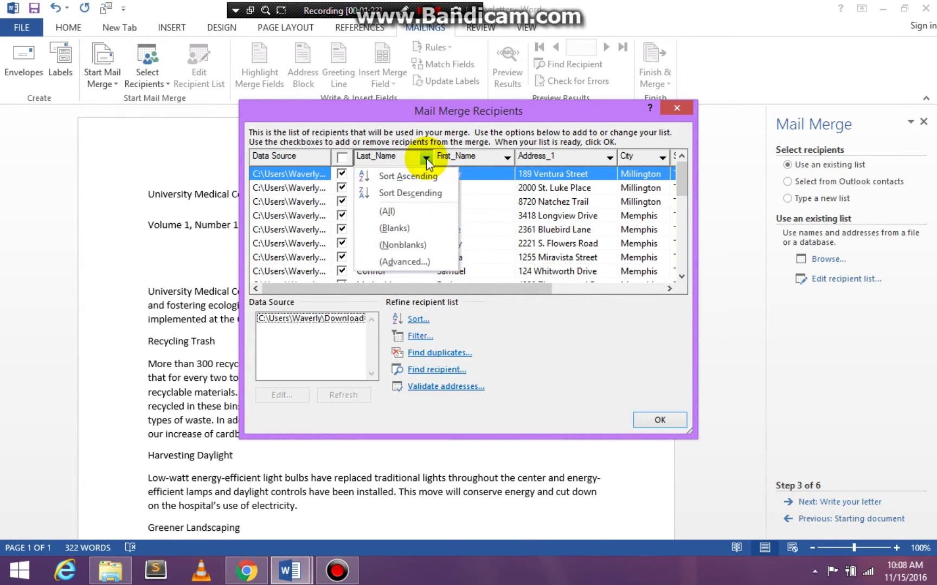
left_click(408, 176)
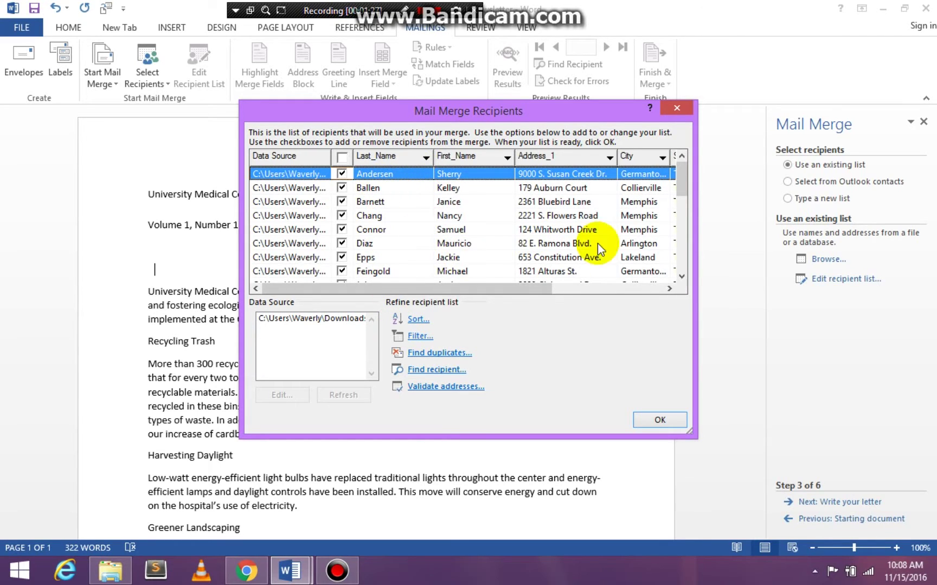
left_click(678, 186)
left_click_drag(678, 185, 678, 159)
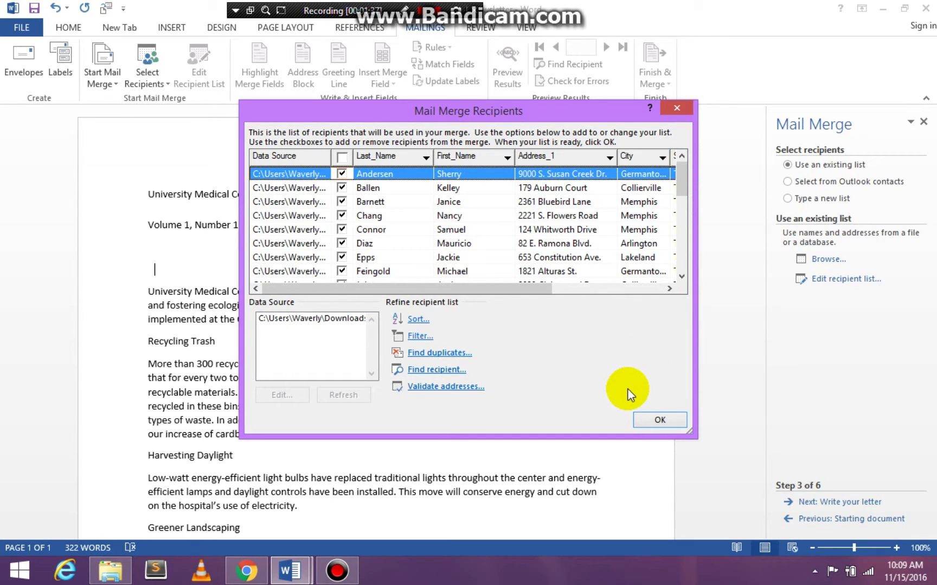
Accept the recipient list and insert «First_Name» «Last_Name», then «Address_1» on the next line
left_click(660, 421)
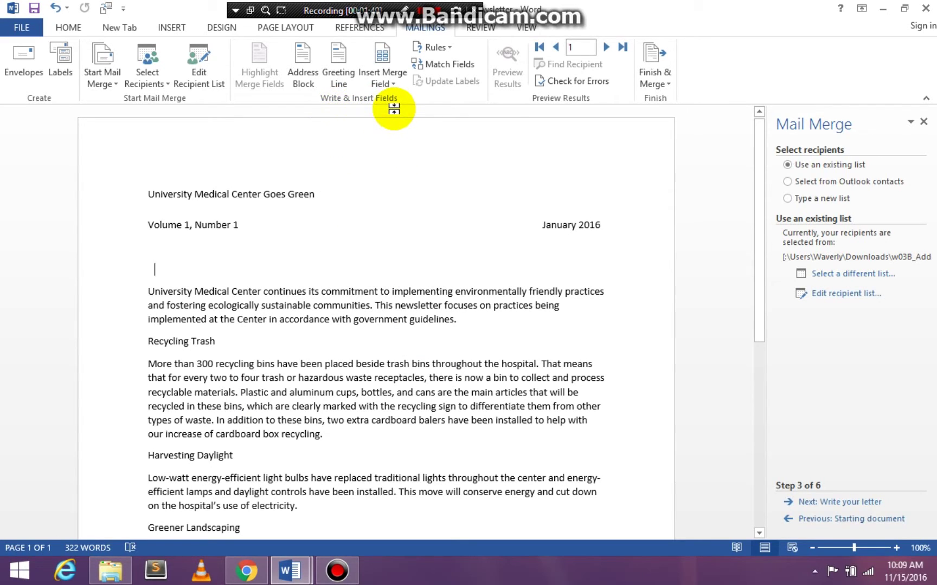
left_click(393, 81)
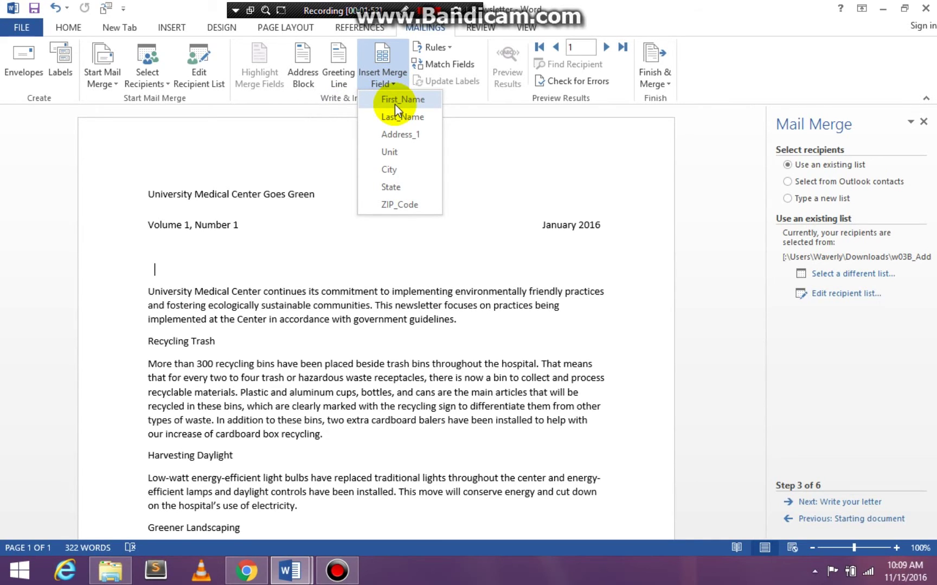
left_click(394, 103)
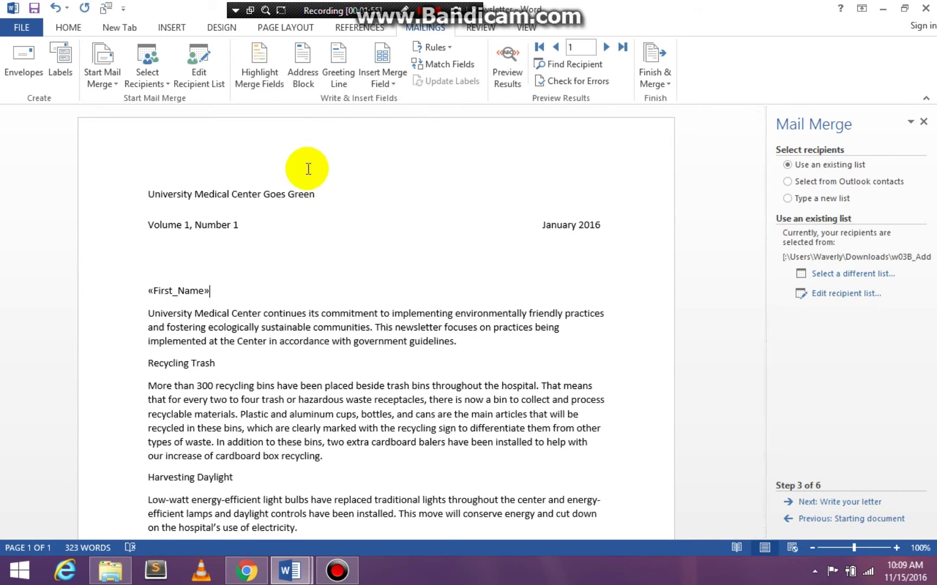
left_click(388, 81)
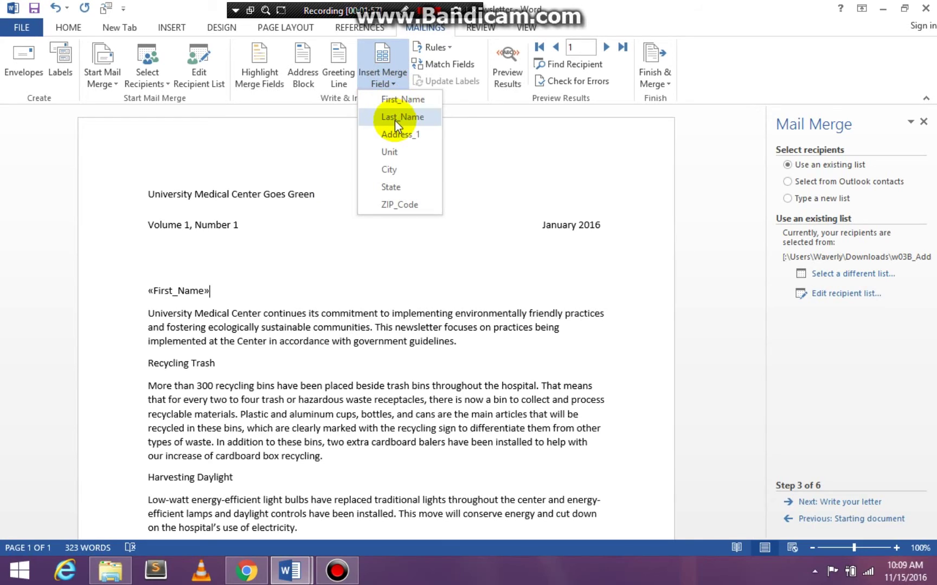
left_click(394, 118)
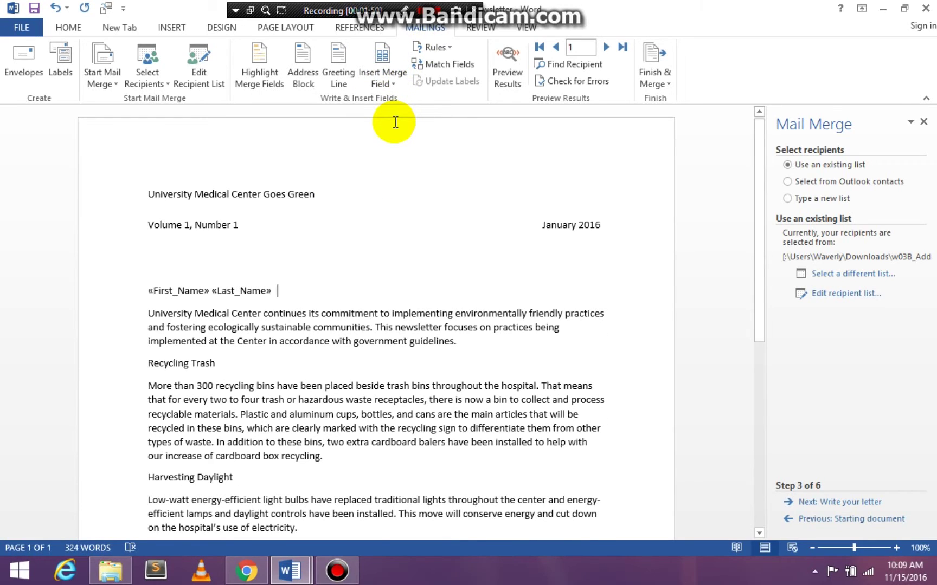
key("Return")
left_click(390, 83)
left_click(391, 134)
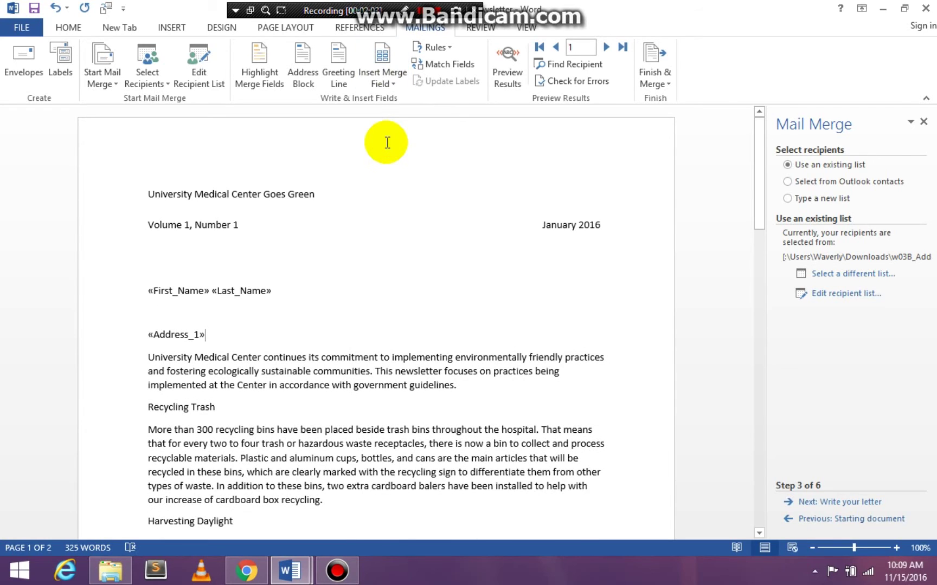
Add a third address line of «City», a comma, «State» and «ZIP_Code»
key("Return")
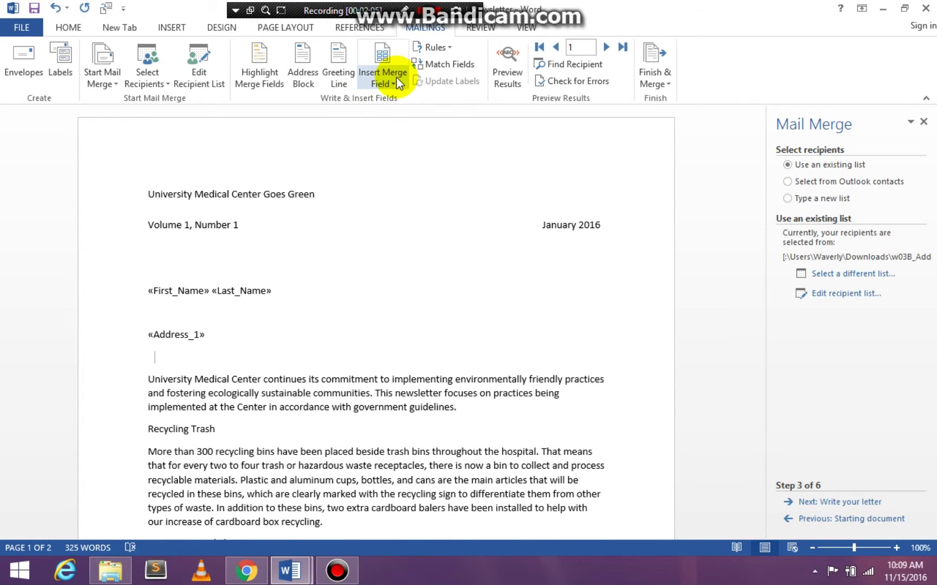
left_click(393, 80)
left_click(385, 174)
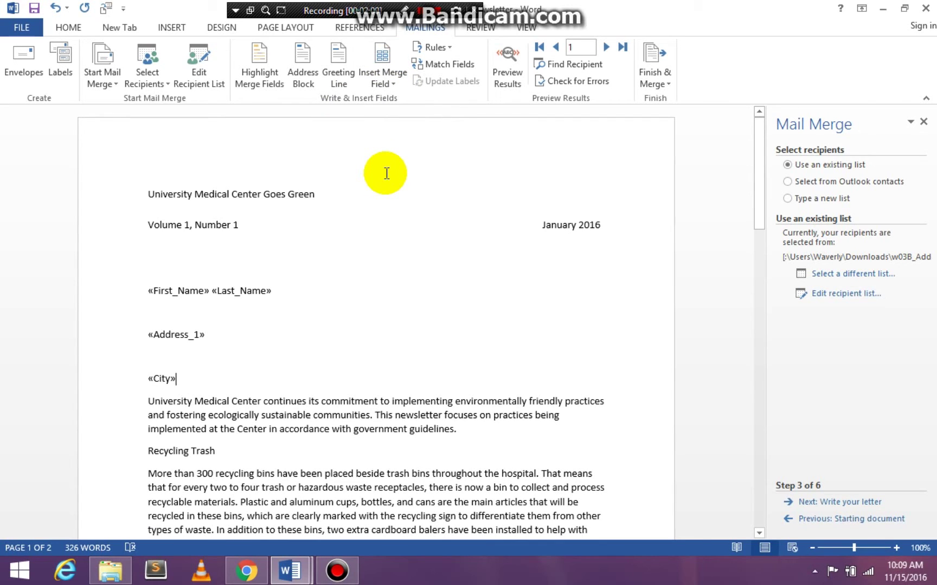
type(",")
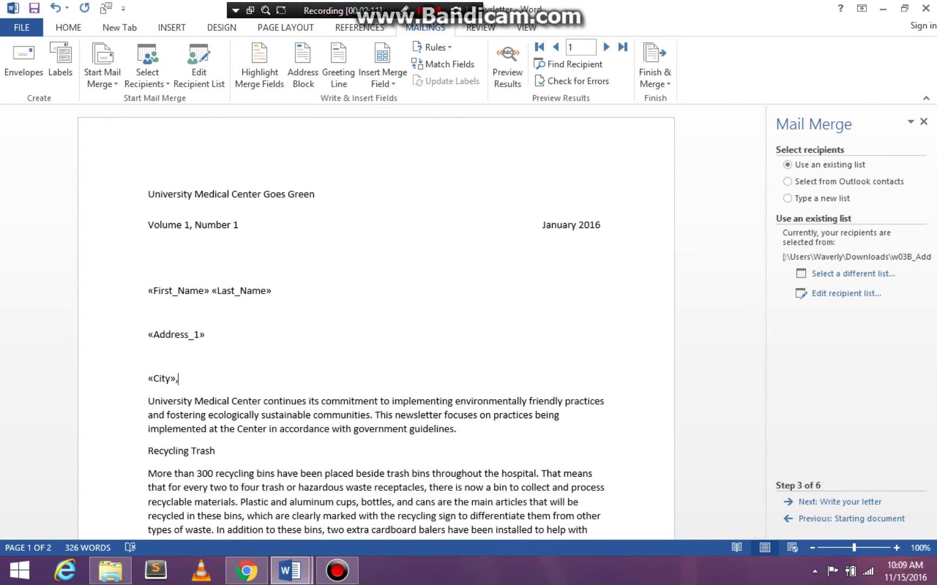
left_click(386, 77)
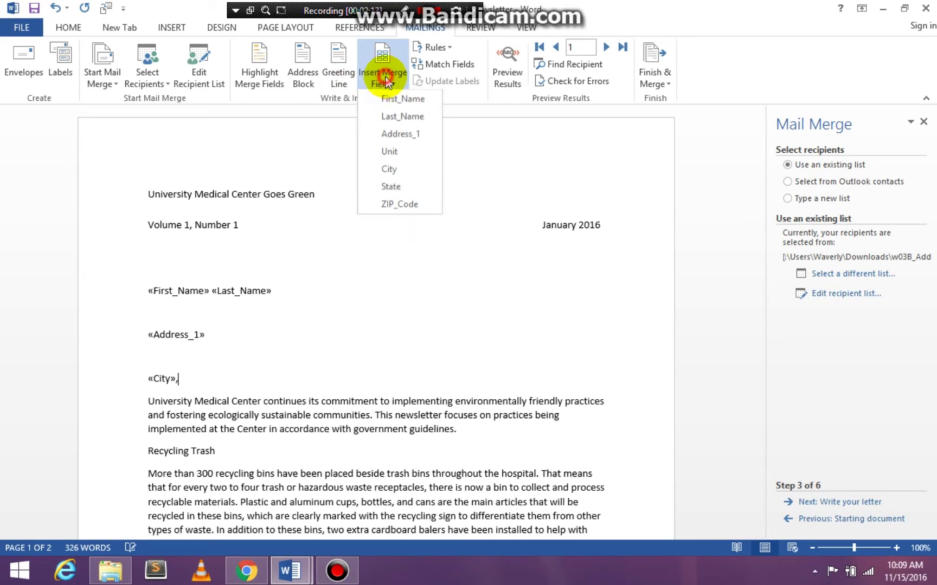
left_click(400, 190)
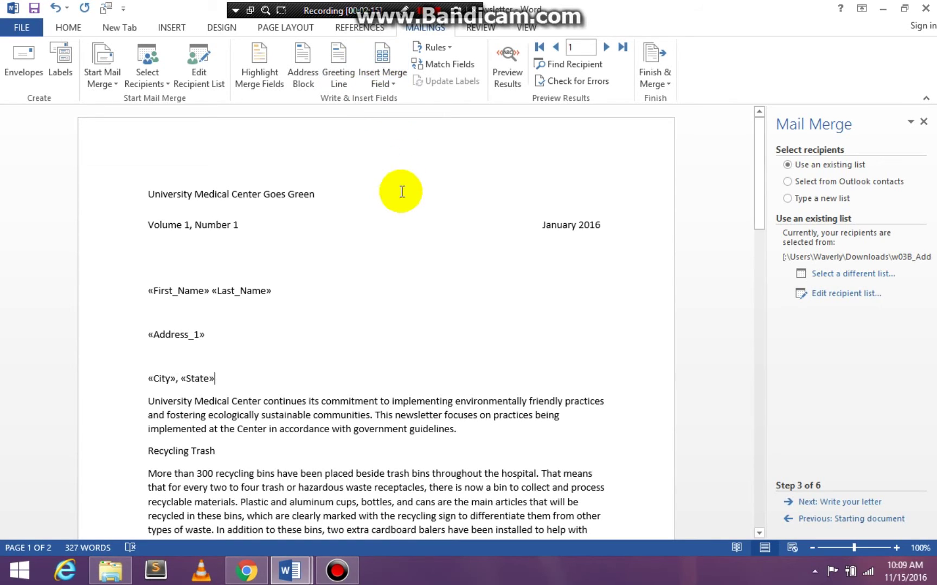
left_click(392, 75)
left_click(408, 210)
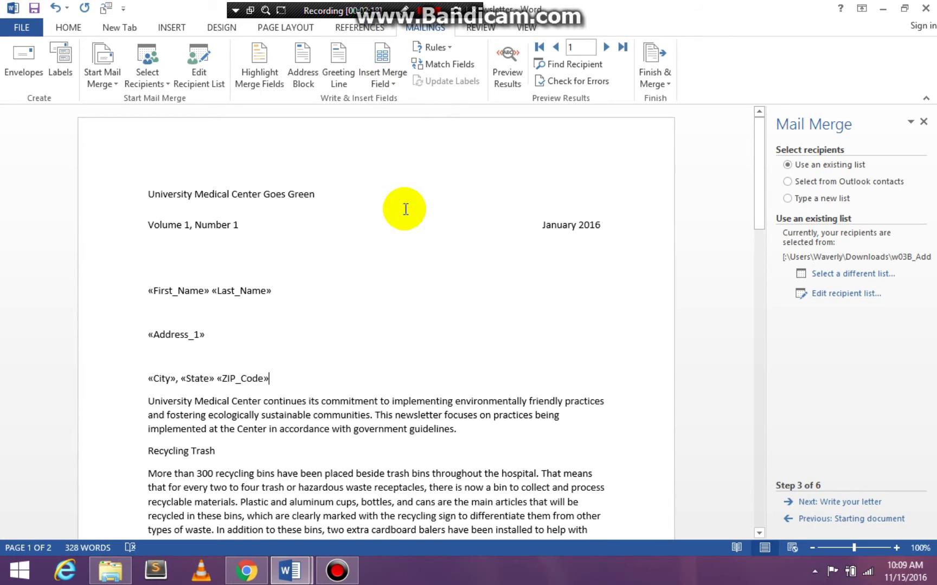
left_click(149, 291)
Select the three address merge-field lines
left_click_drag(238, 286, 286, 380)
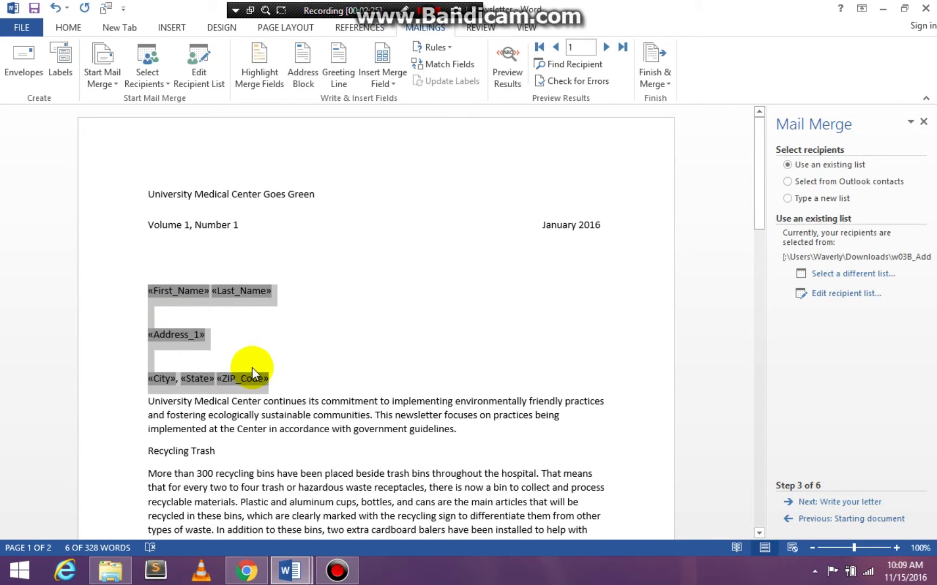
key("super+d")
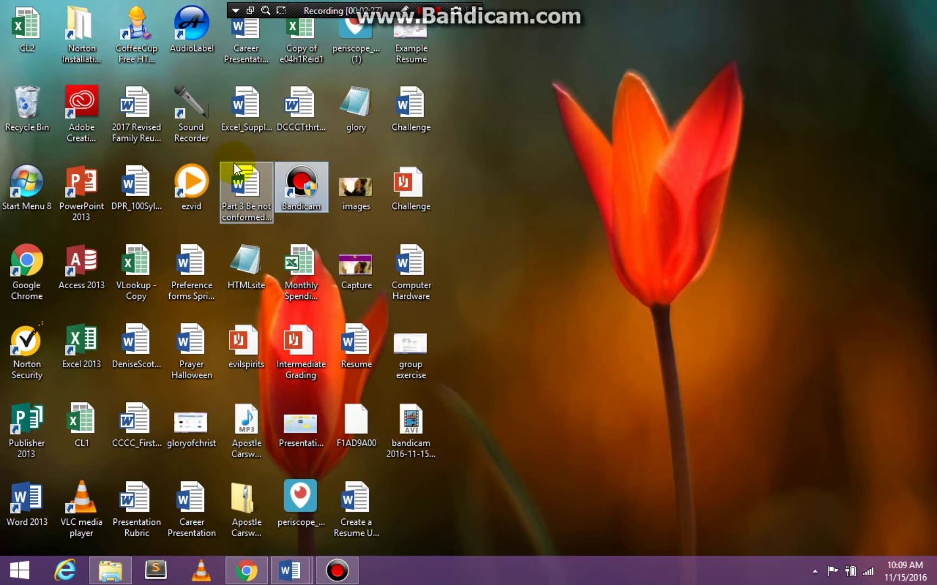
mouse_move(288, 579)
left_click(335, 512)
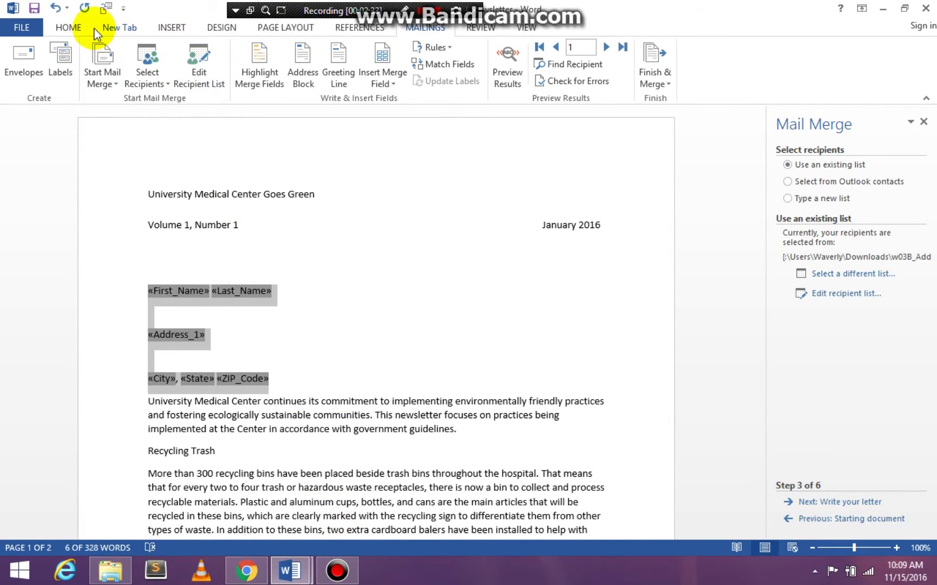
left_click(68, 27)
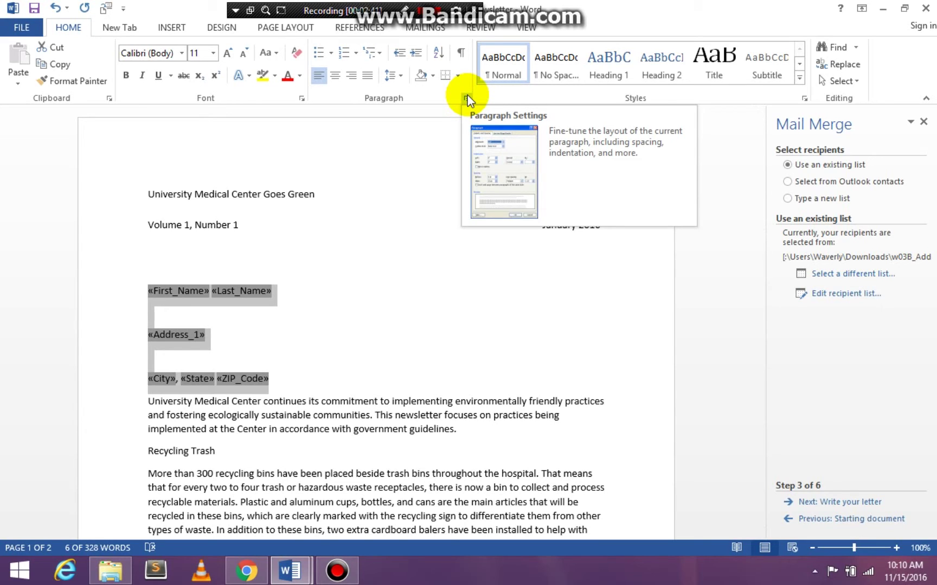
Reduce Space After to 0 pt on the Page Layout tab, then undo the change
left_click(297, 30)
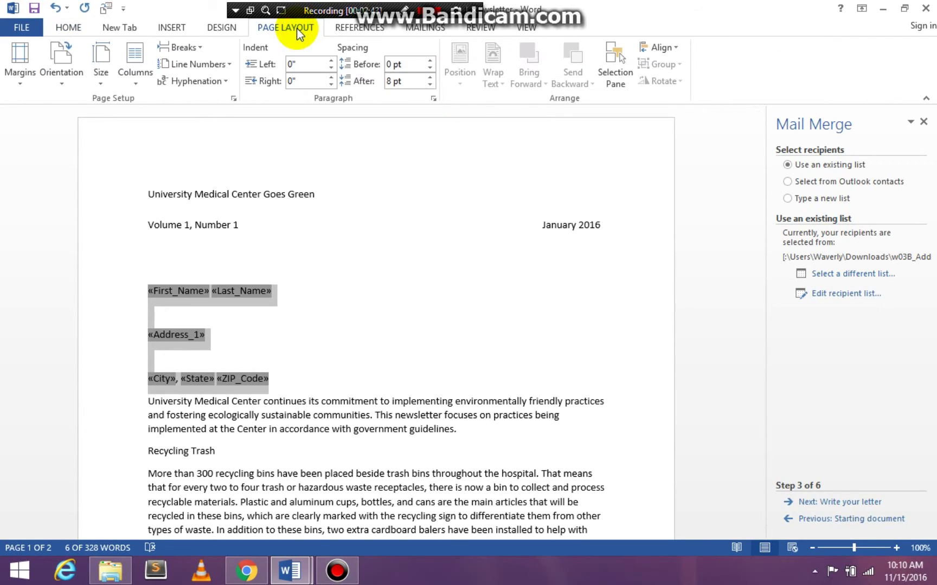
left_click(430, 85)
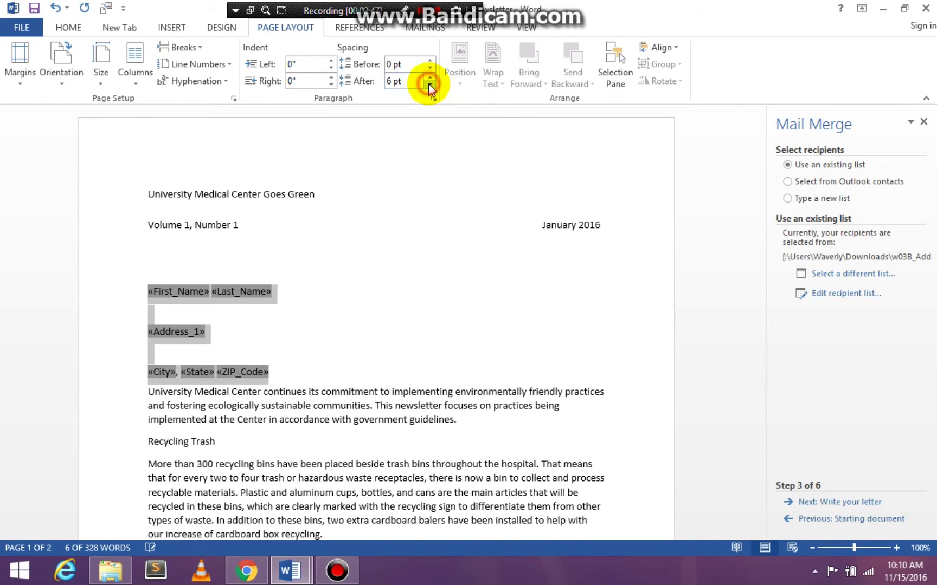
left_click(429, 83)
left_click(429, 84)
left_click(430, 78)
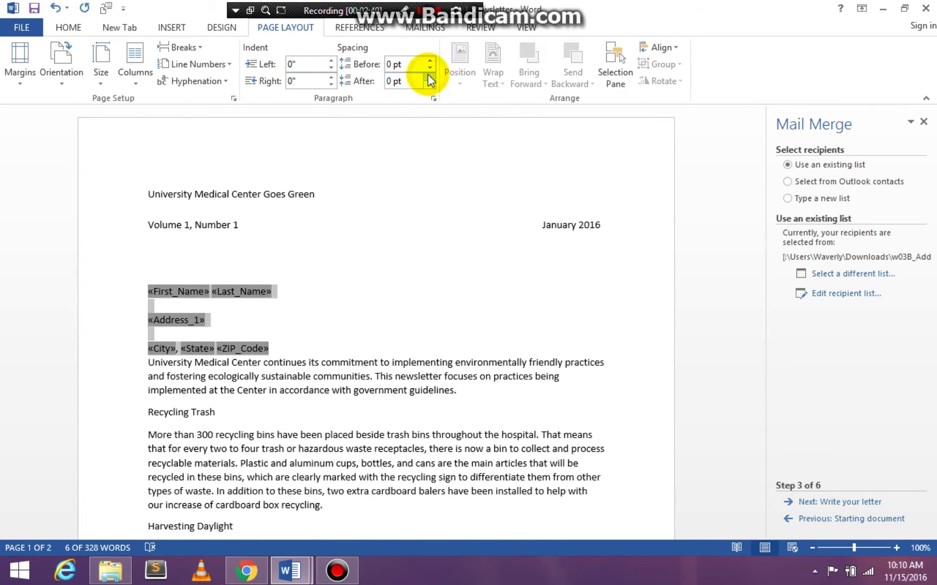
left_click(57, 10)
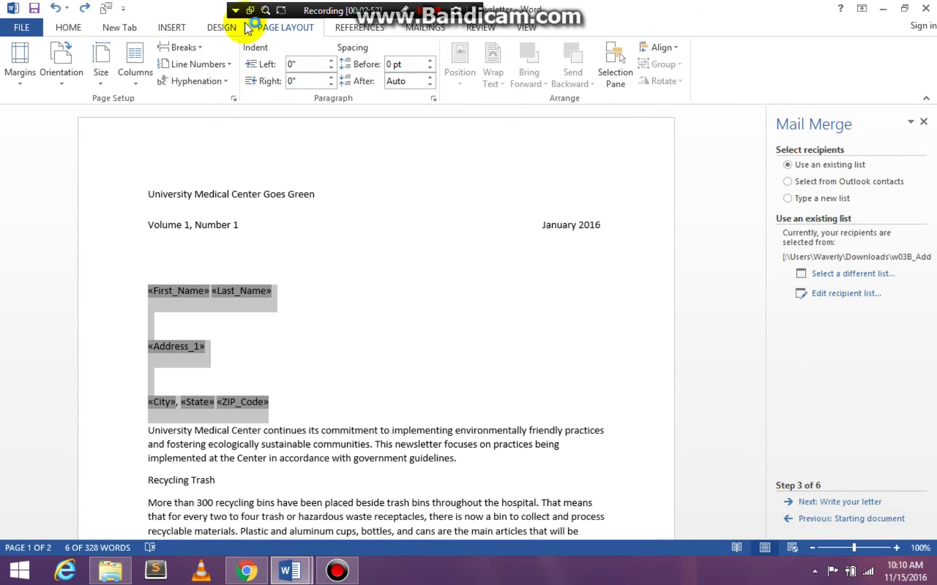
In the Paragraph dialog, set Single line spacing and check 'Don't add space between paragraphs of the same style'
left_click(71, 27)
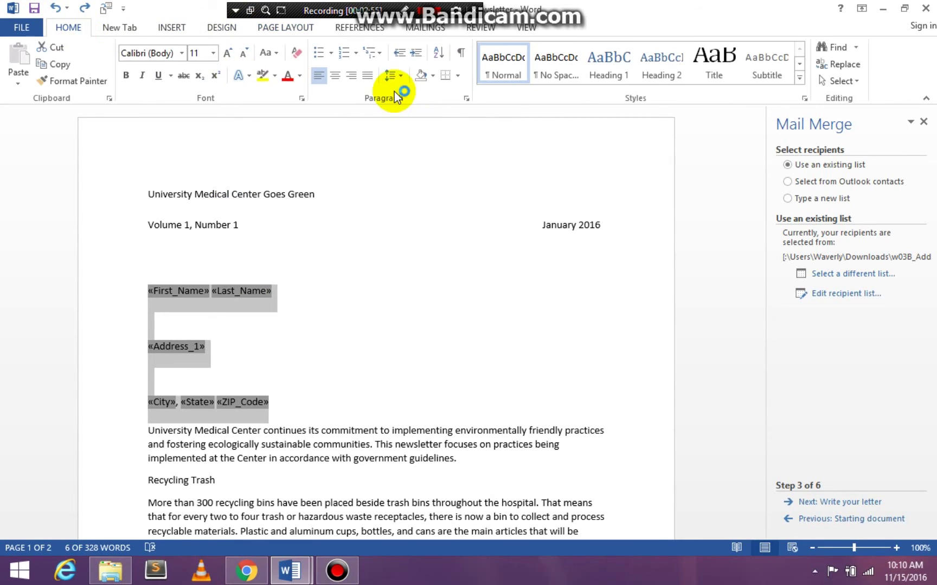
left_click(466, 99)
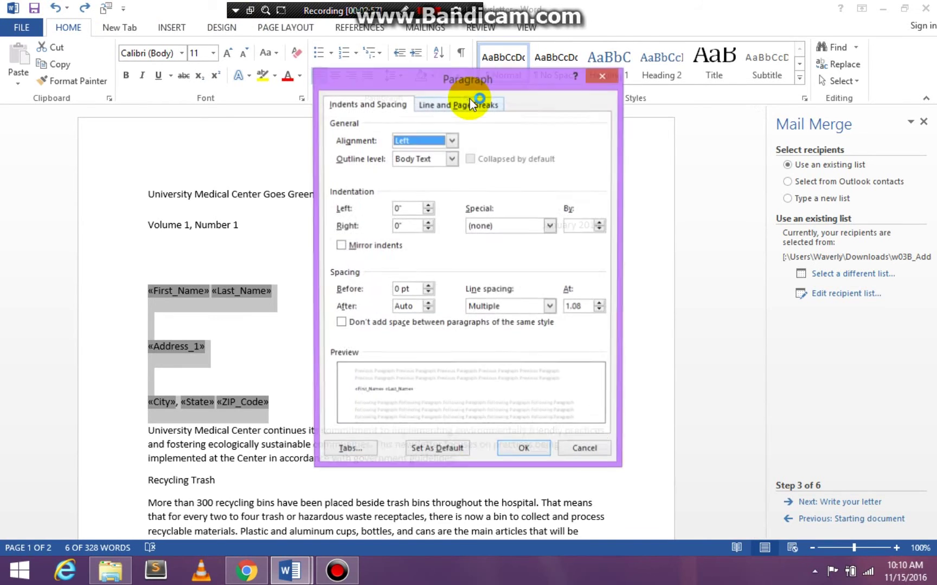
left_click(550, 307)
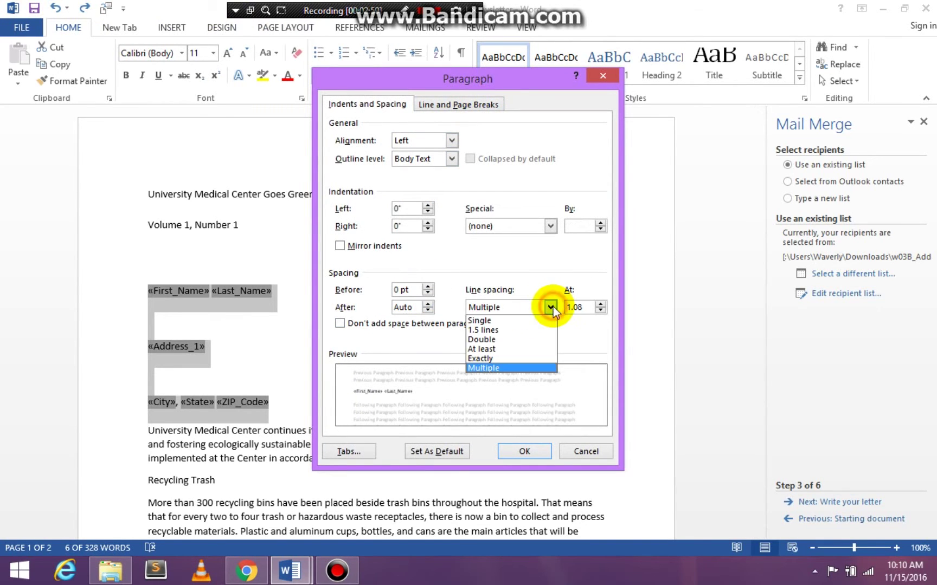
left_click(507, 320)
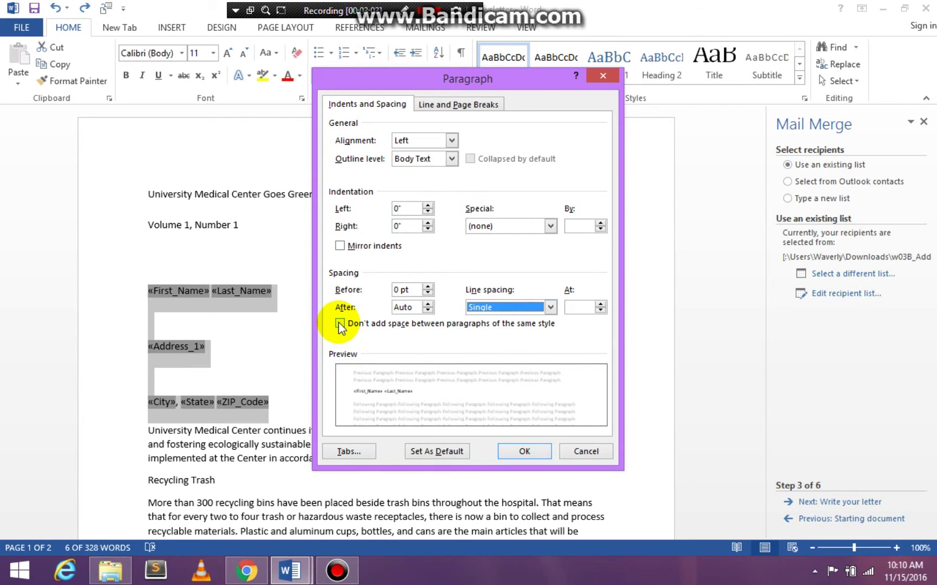
left_click(342, 325)
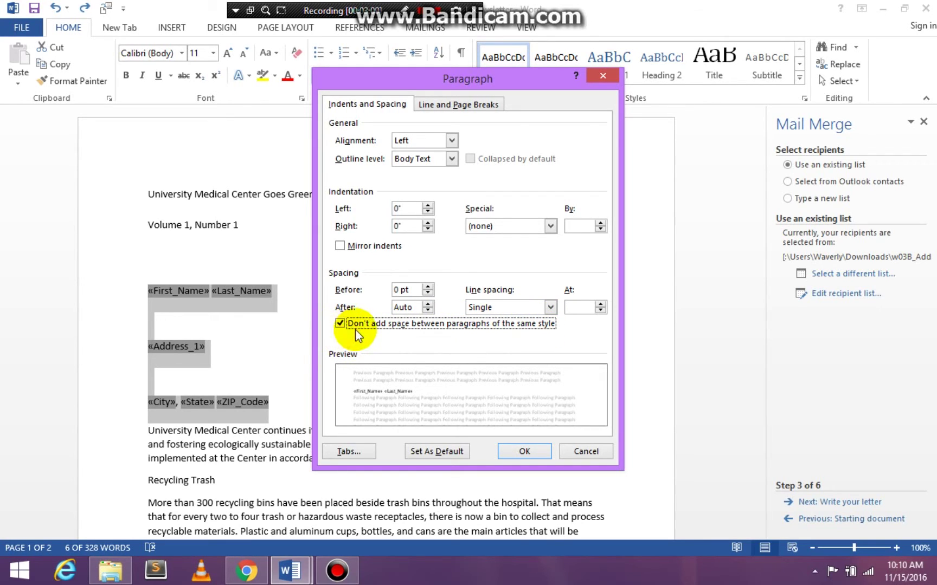
left_click(525, 451)
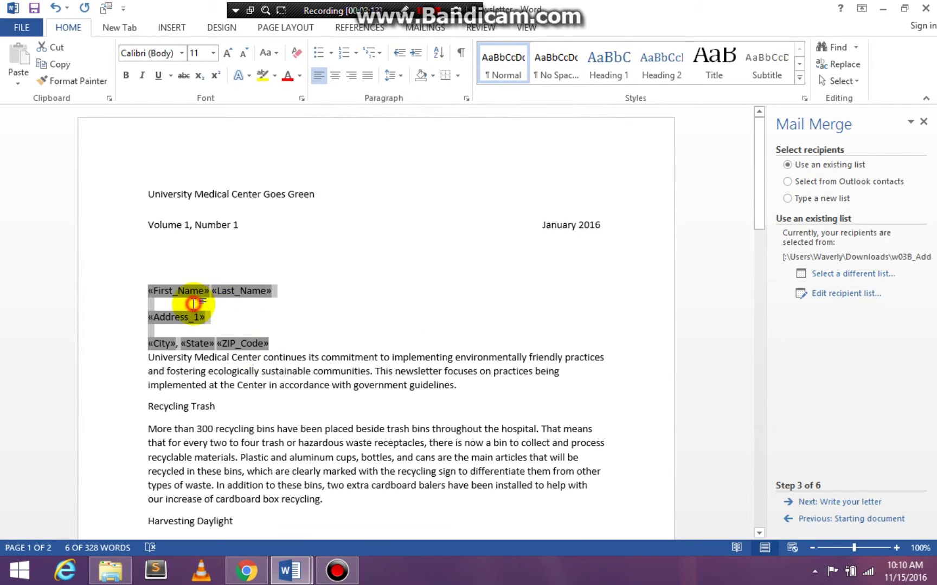
Delete the empty lines before «Address_1» and «City», then add blank lines after «ZIP_Code»
left_click(185, 306)
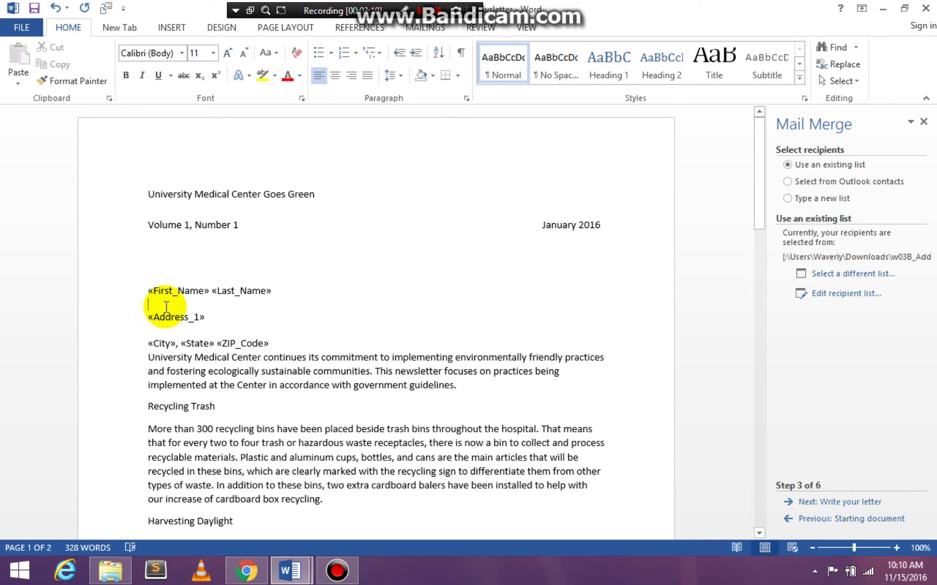
key("Delete")
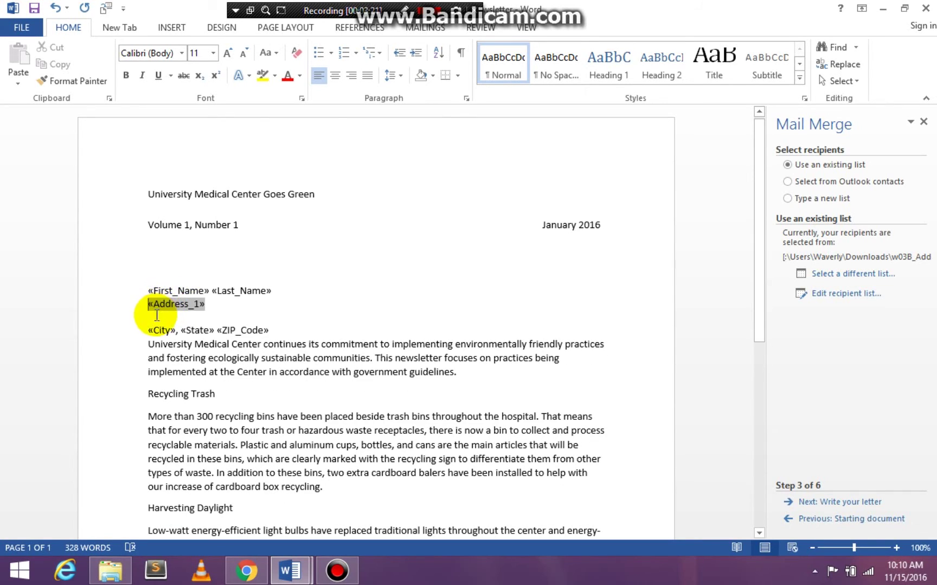
left_click(154, 320)
key("Delete")
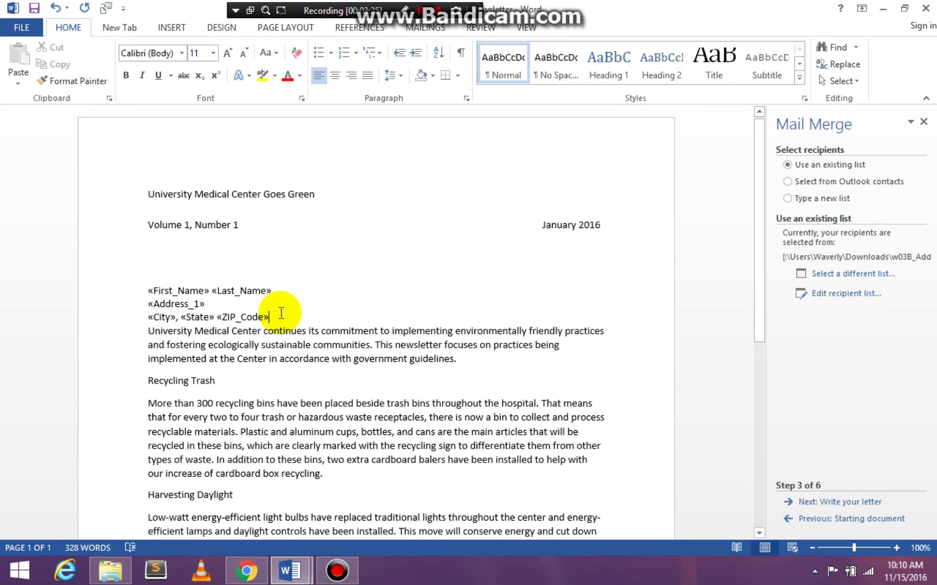
key("Return")
key("Return")
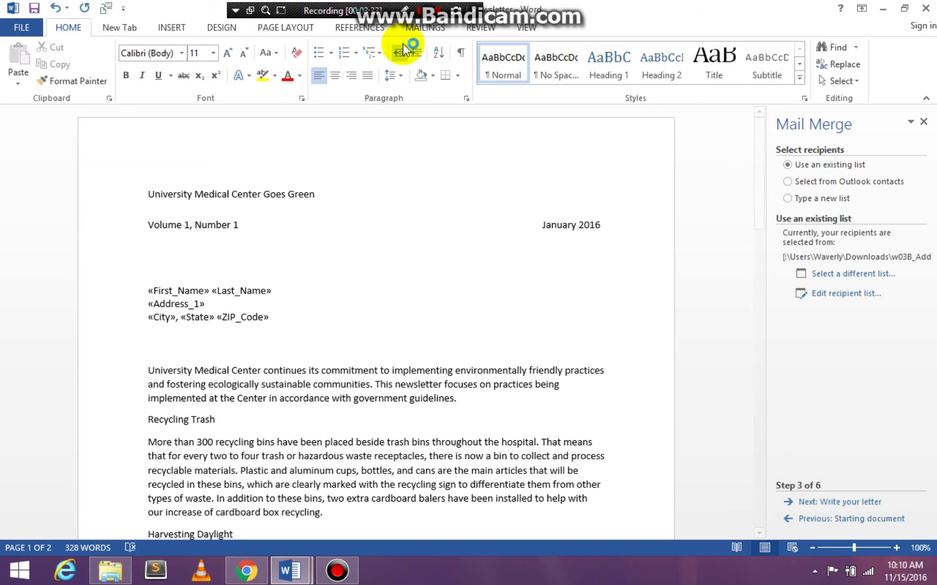
Insert a Greeting Line field using the 'Dear Mr. Randall' name format
left_click(419, 28)
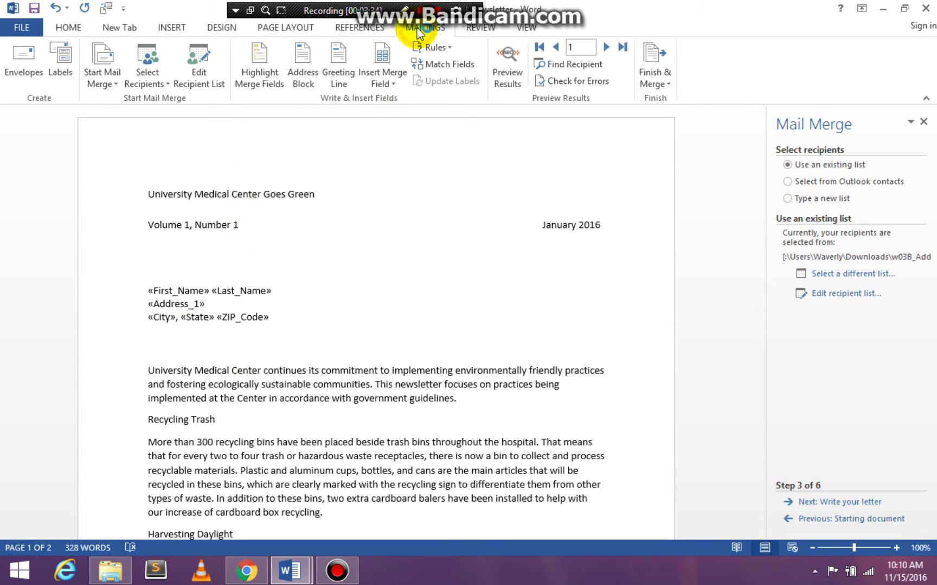
left_click(341, 79)
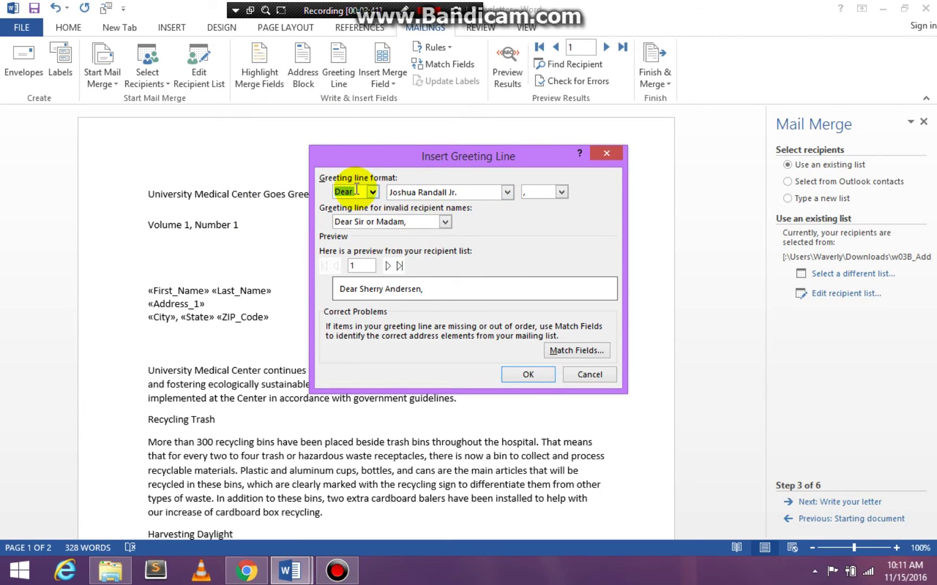
left_click(507, 192)
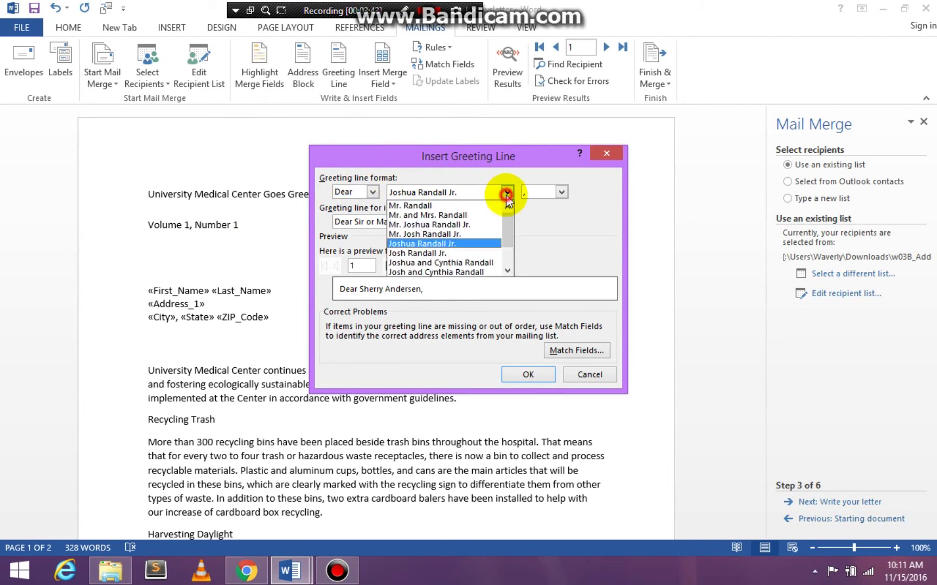
left_click(437, 208)
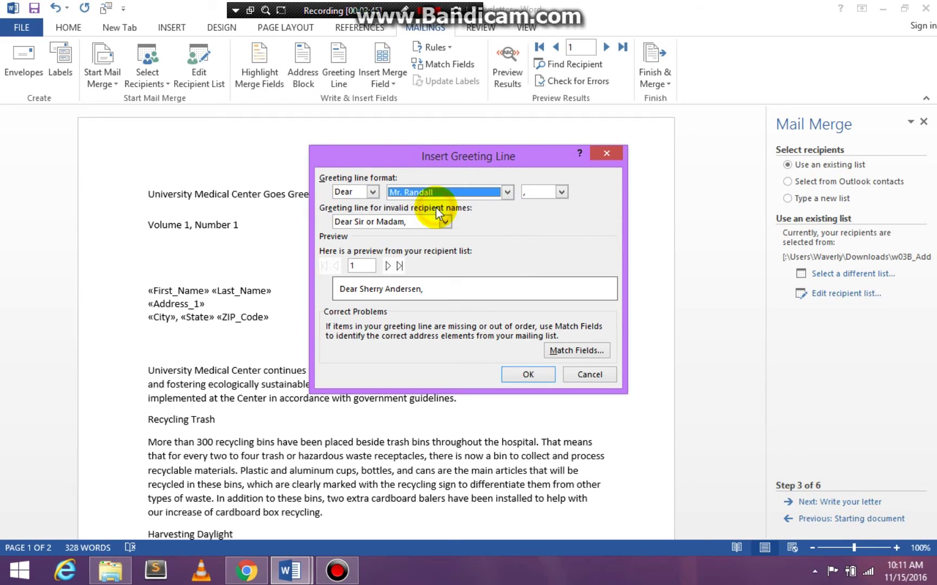
left_click(507, 192)
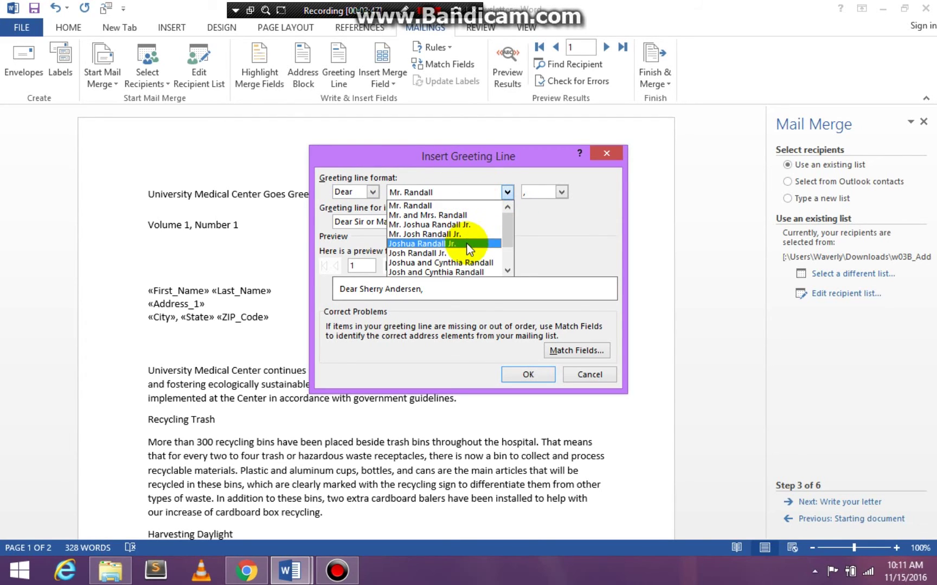
left_click(459, 207)
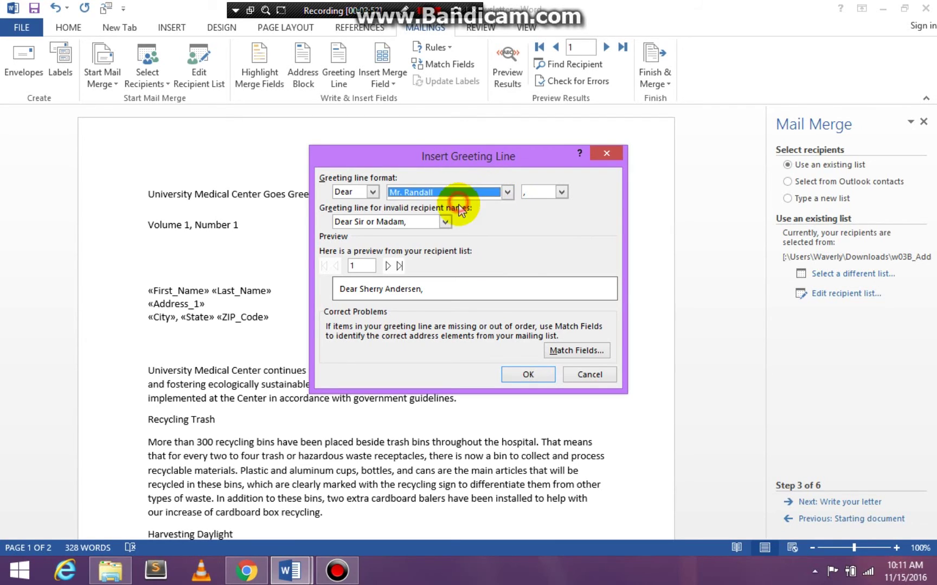
left_click(525, 376)
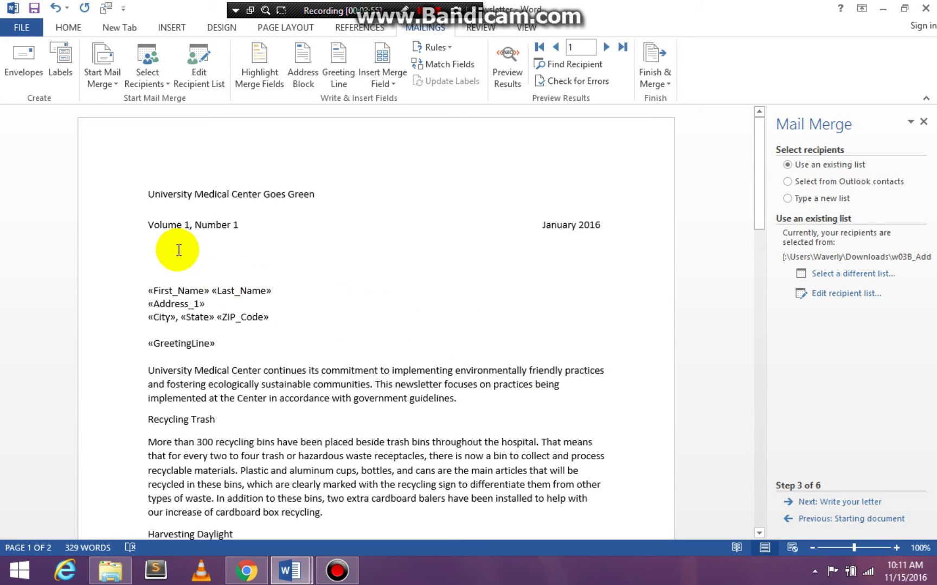
Delete the empty paragraphs above «First_Name» so the letter fits on one page
left_click(169, 260)
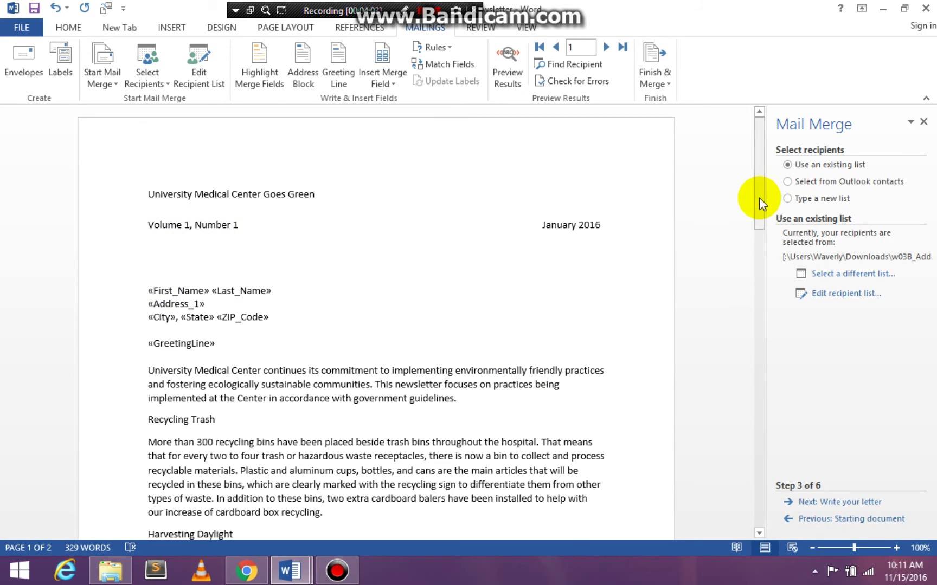
left_click_drag(760, 199, 730, 198)
left_click(409, 272)
key("BackSpace")
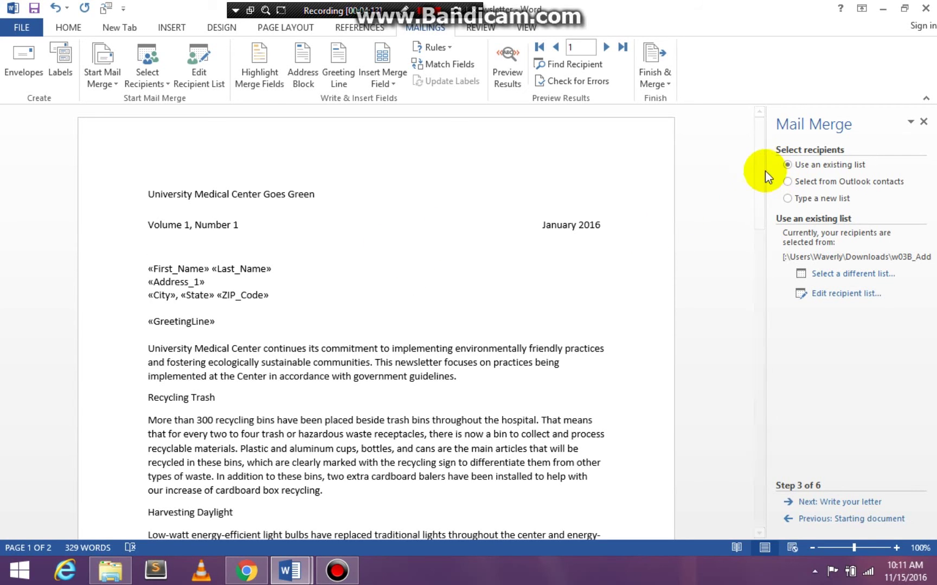
left_click_drag(758, 168, 698, 85)
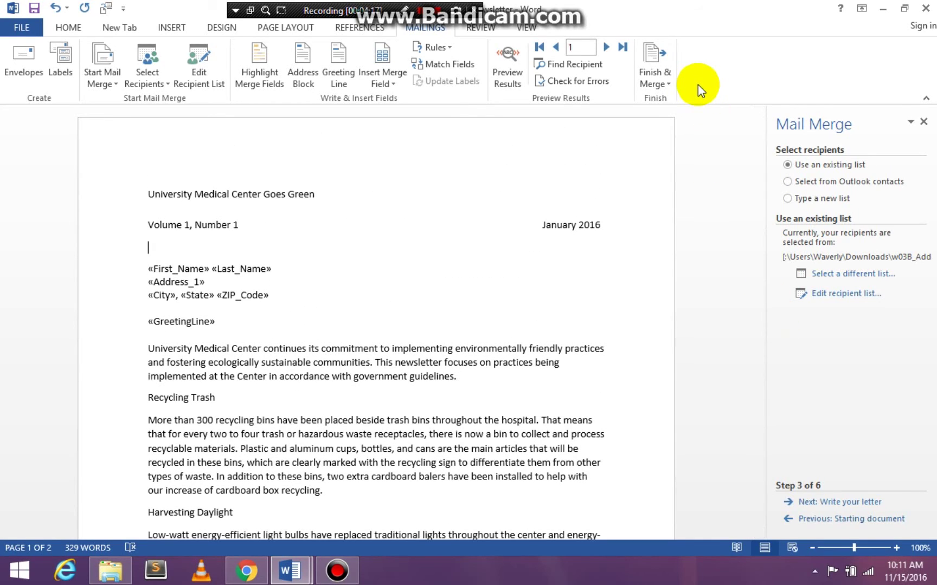
key("Delete")
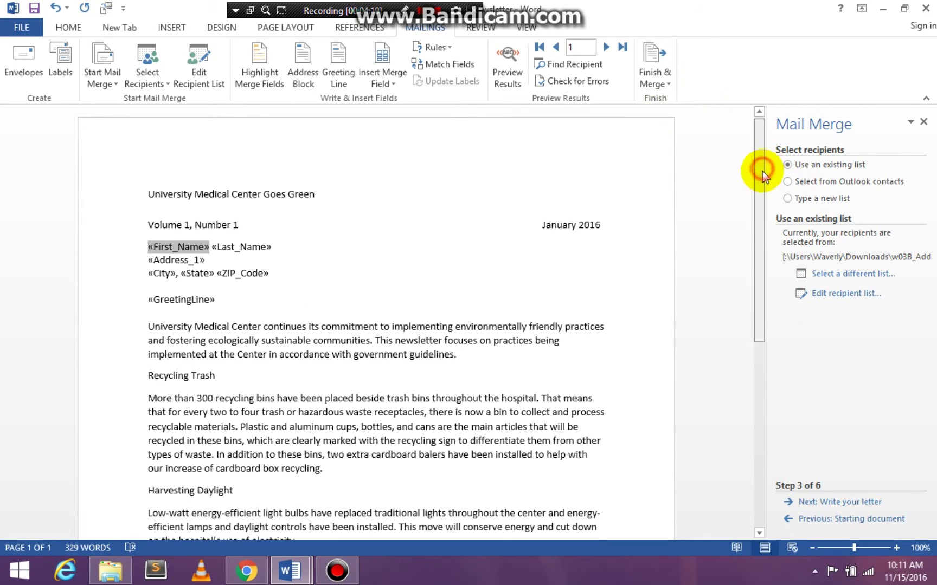
left_click_drag(758, 213, 590, 134)
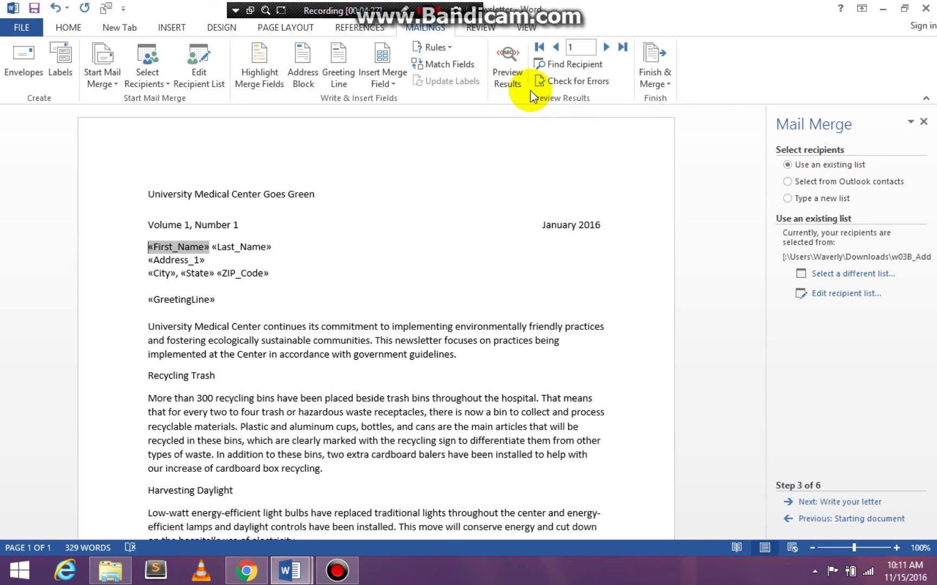
Preview Results, then Finish & Merge to Edit Individual Documents for all records
left_click(508, 59)
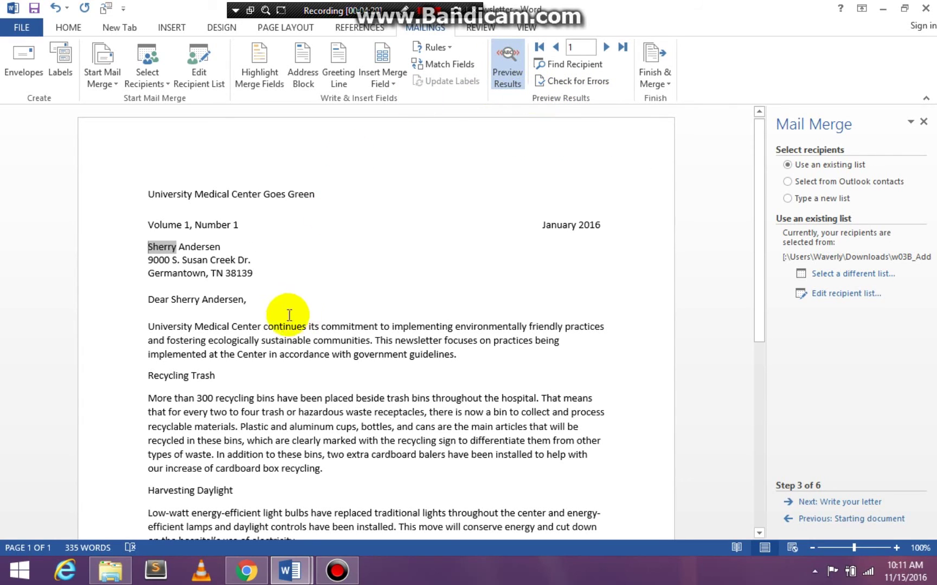
left_click(282, 282)
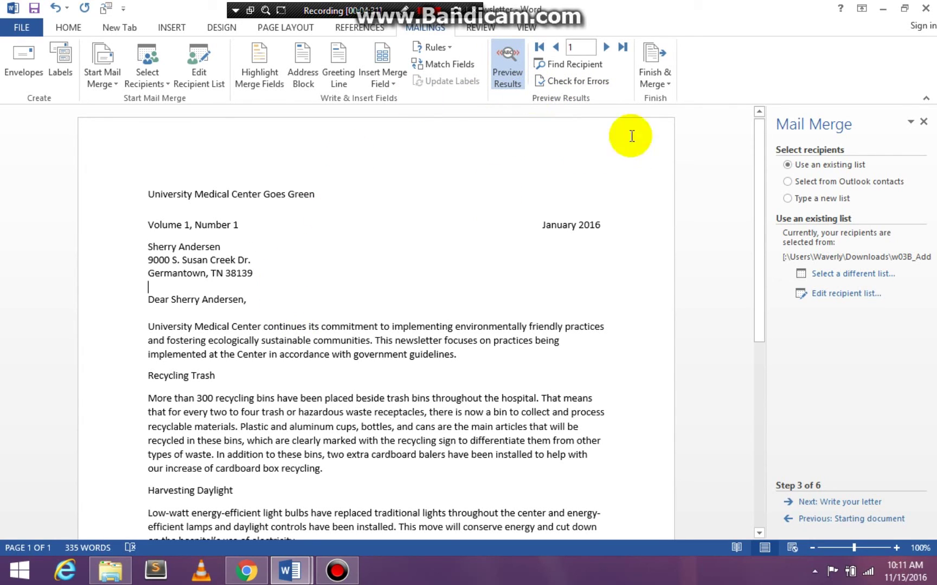
left_click(657, 64)
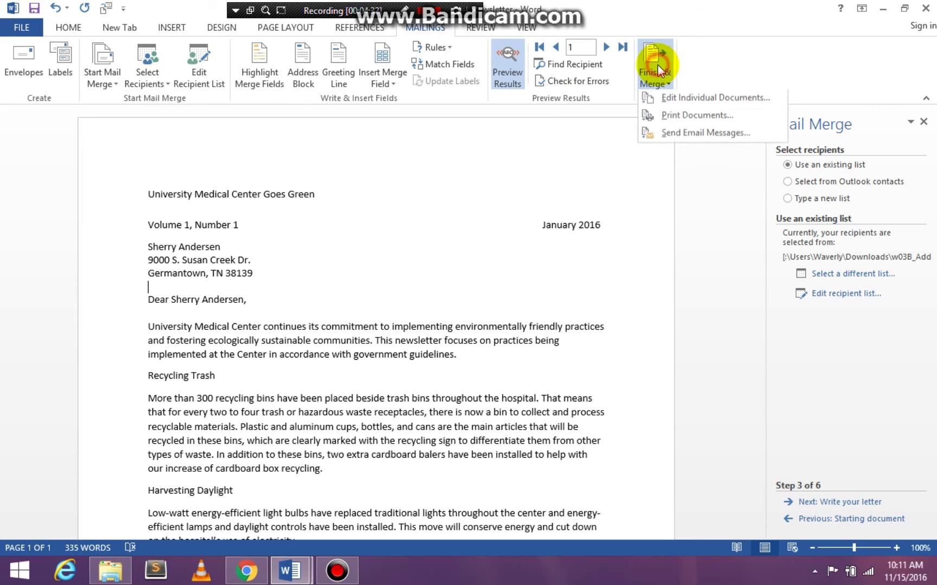
left_click(658, 97)
left_click(462, 311)
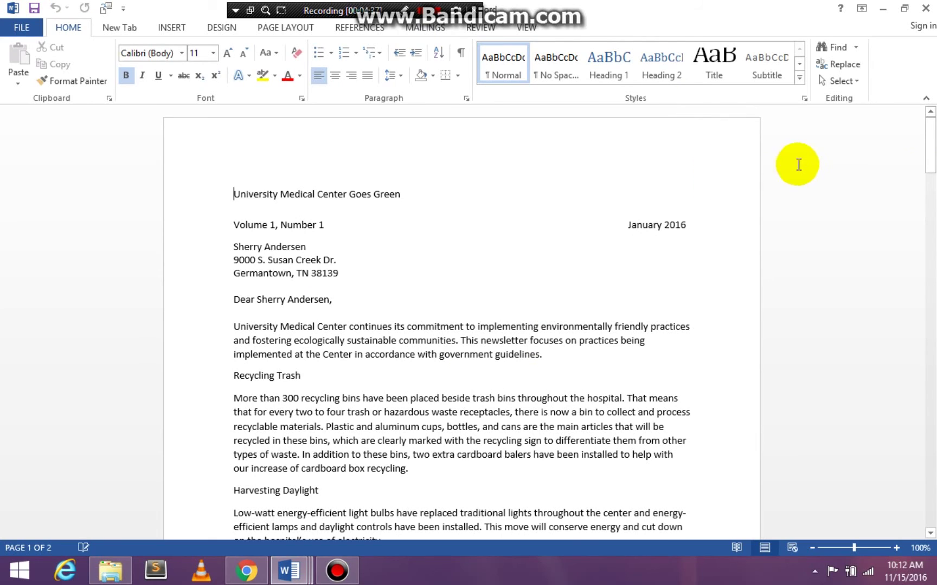
left_click_drag(930, 133, 930, 247)
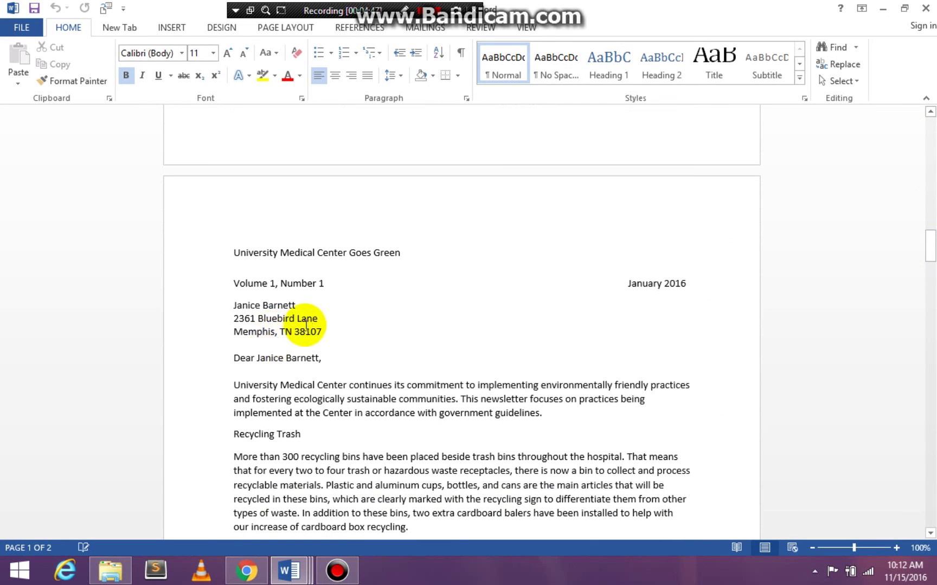
left_click_drag(930, 244, 930, 358)
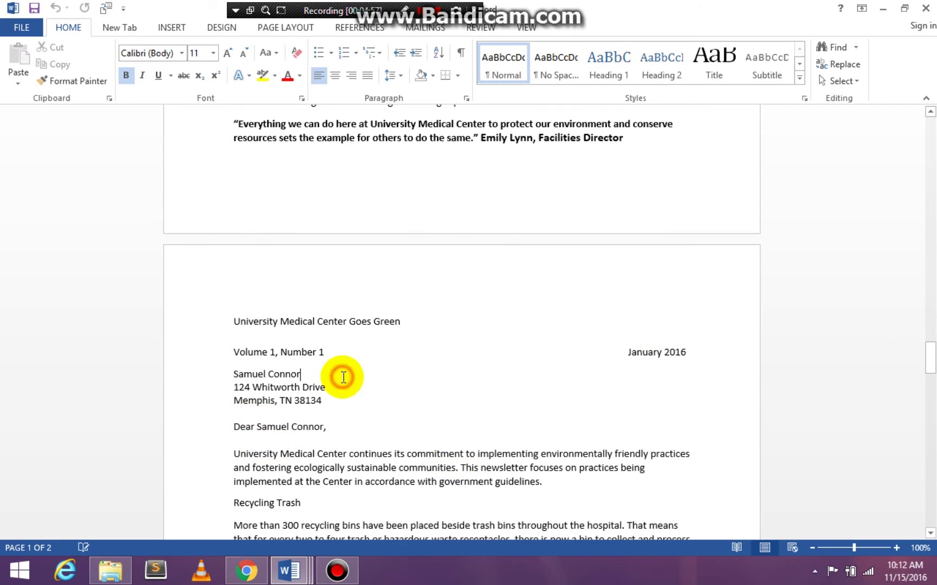